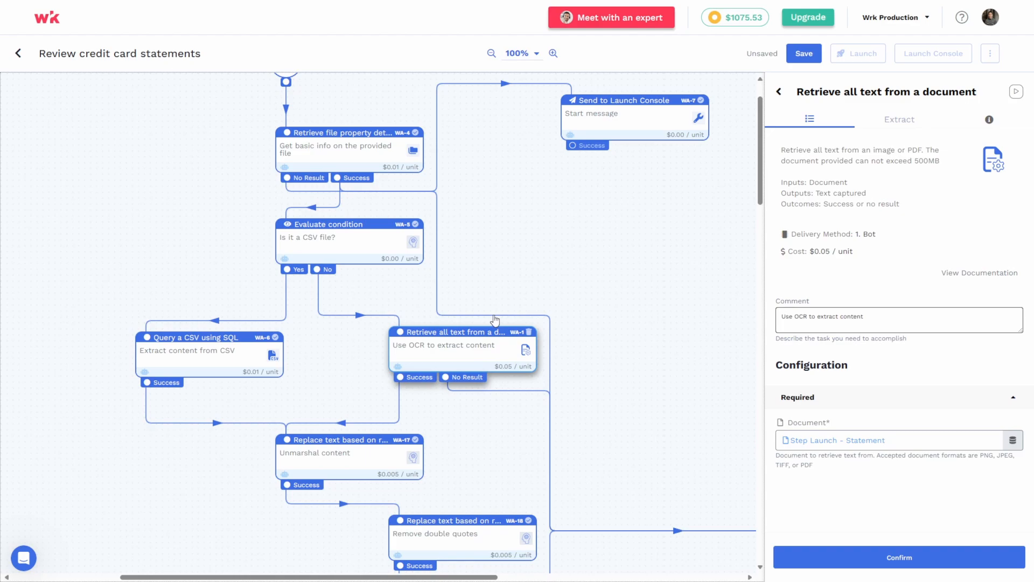
Review the configuration of the CSV query action and the "Unmarshal content" text replacement action in the workflow
left_click(192, 358)
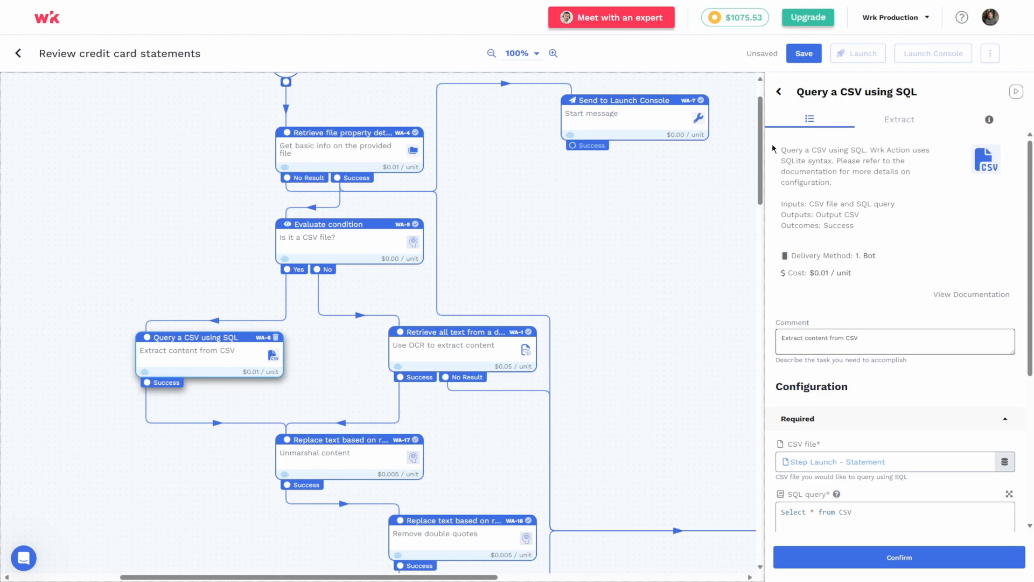
left_click(776, 93)
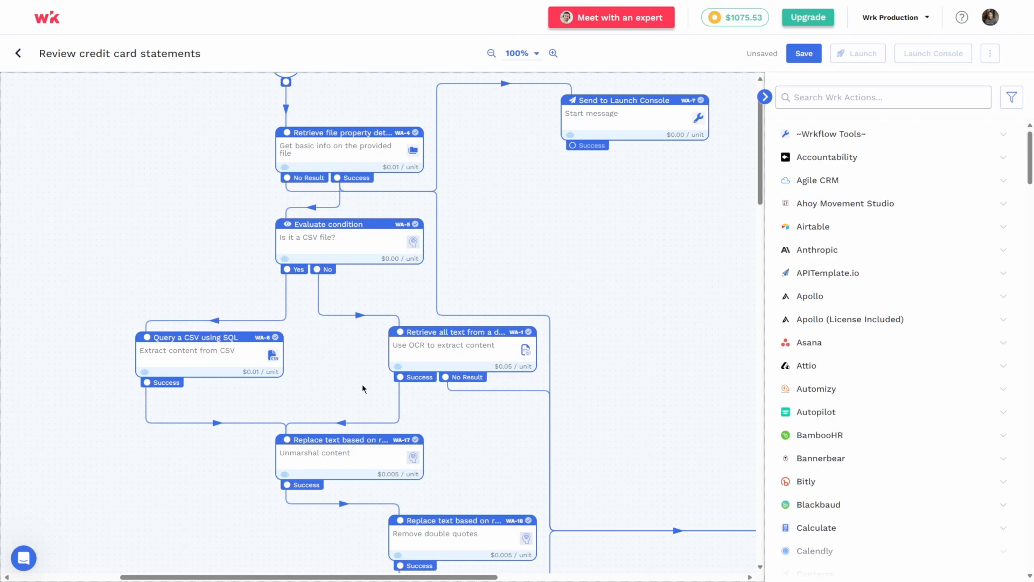
left_click(334, 454)
scroll(416, 463, "down", 4)
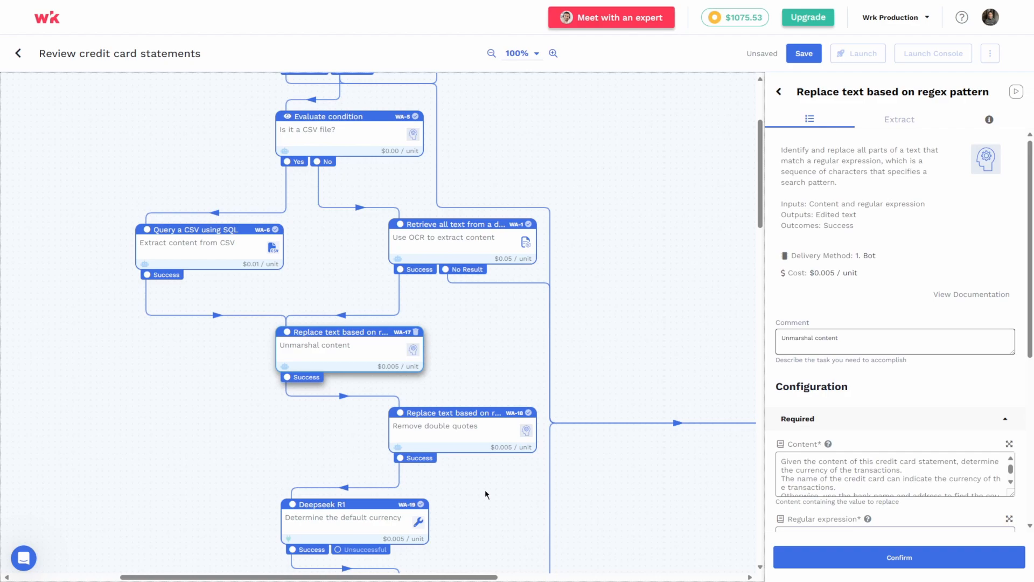
scroll(485, 494, "down", 4)
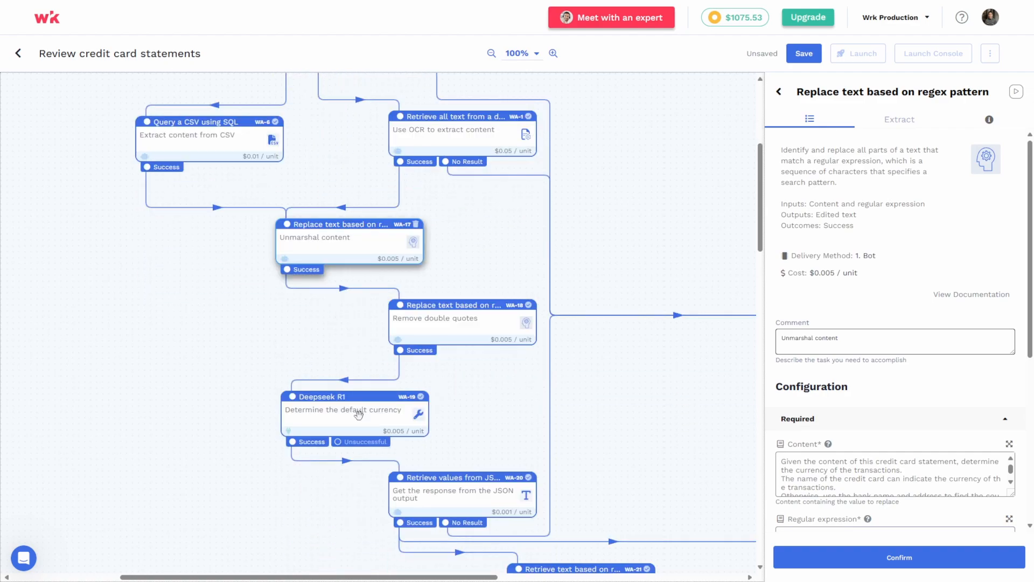
Review the Deepseek R1 action for the default currency and expand the prompt content of the "Unmarshal prompt content" action
left_click(356, 415)
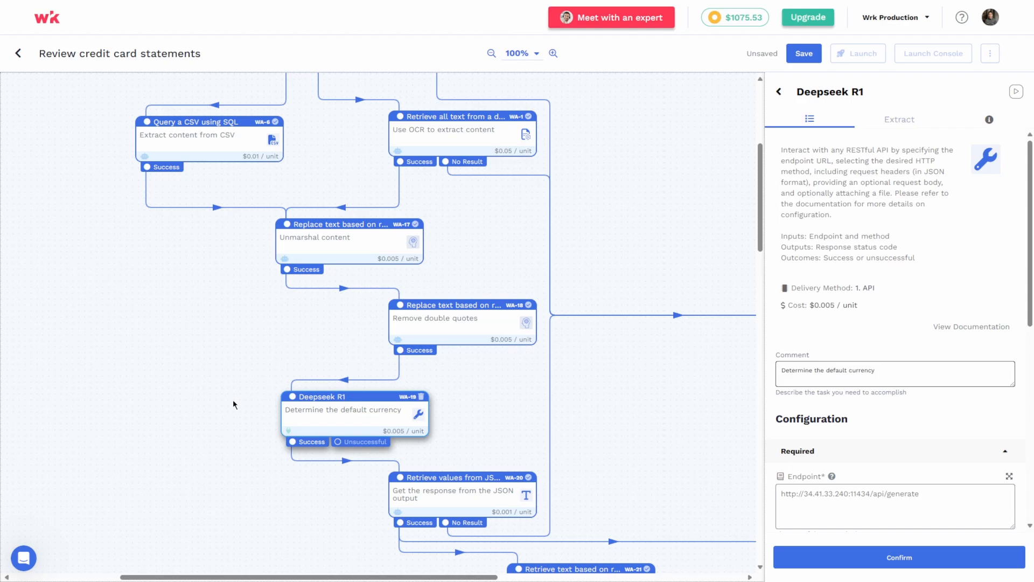
scroll(282, 404, "down", 10)
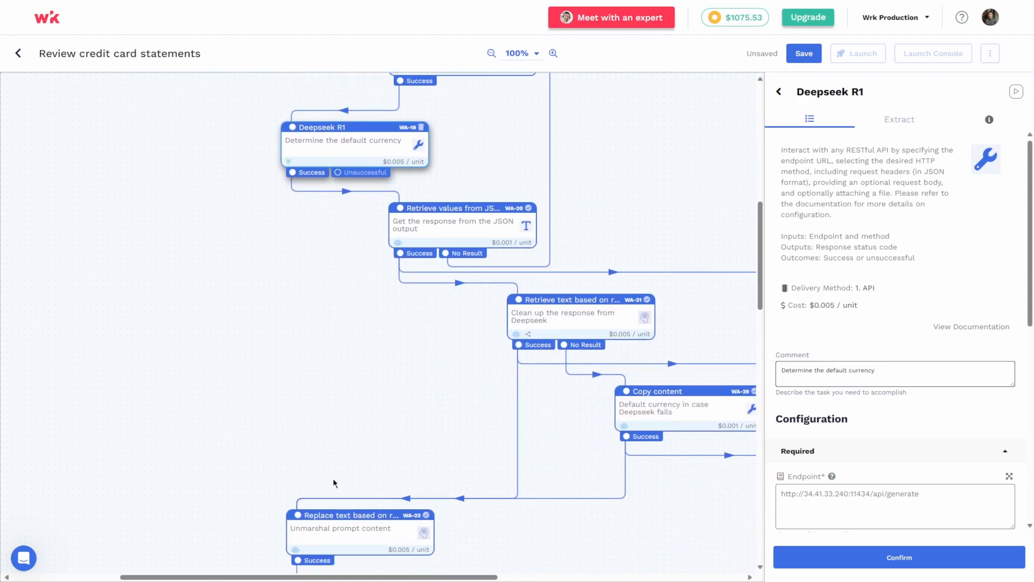
left_click(353, 539)
scroll(356, 539, "down", 6)
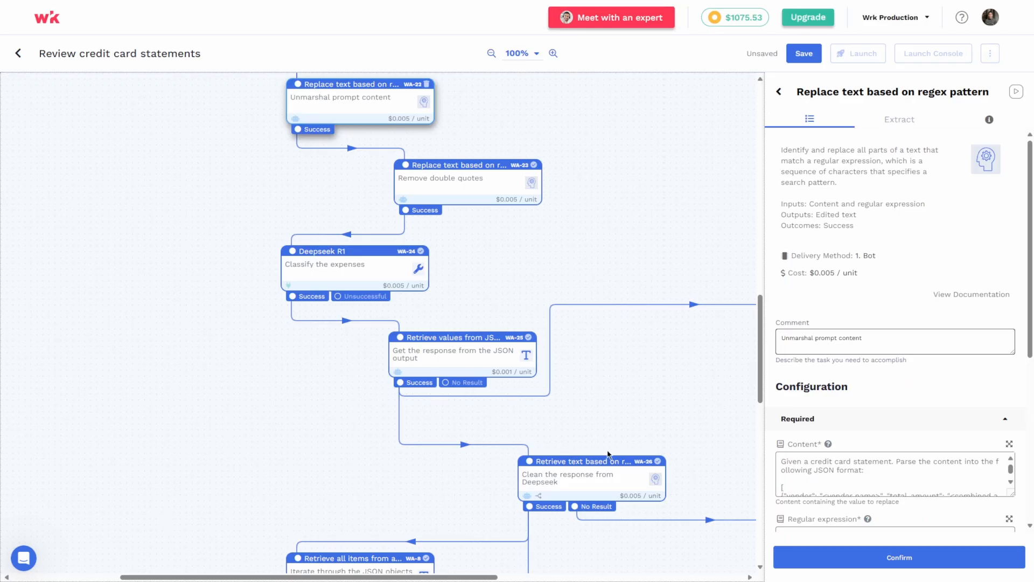
left_click(1010, 443)
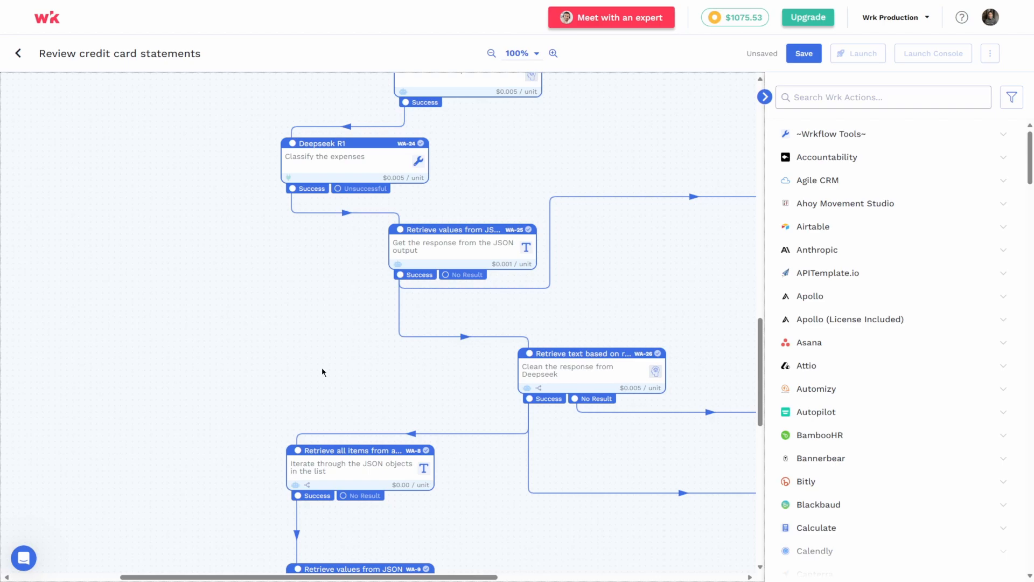
Inspect the expense-response JSON retrieval, both actions that clean the Deepseek response, and the default currency fallback action
left_click(461, 248)
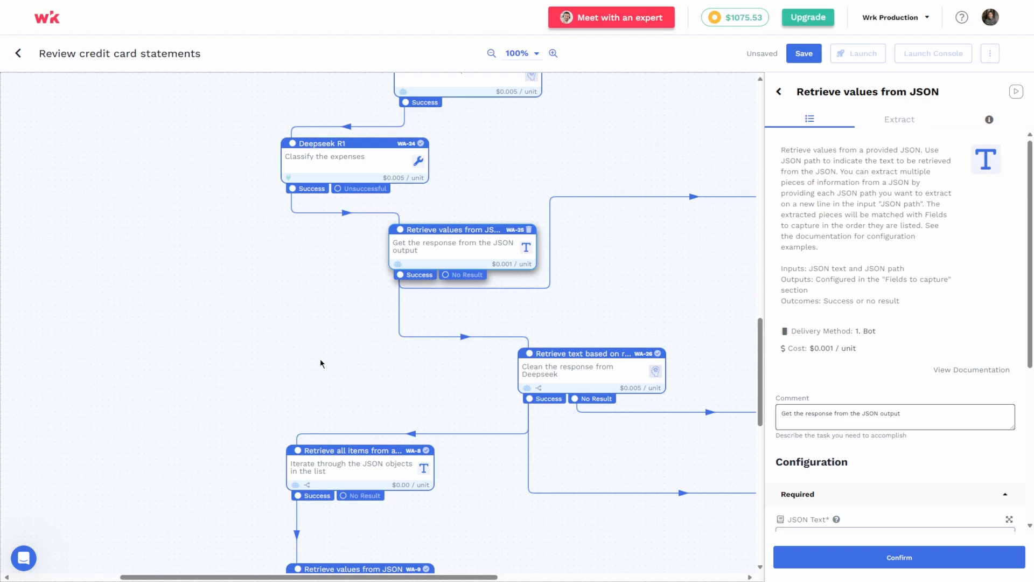
left_click(573, 377)
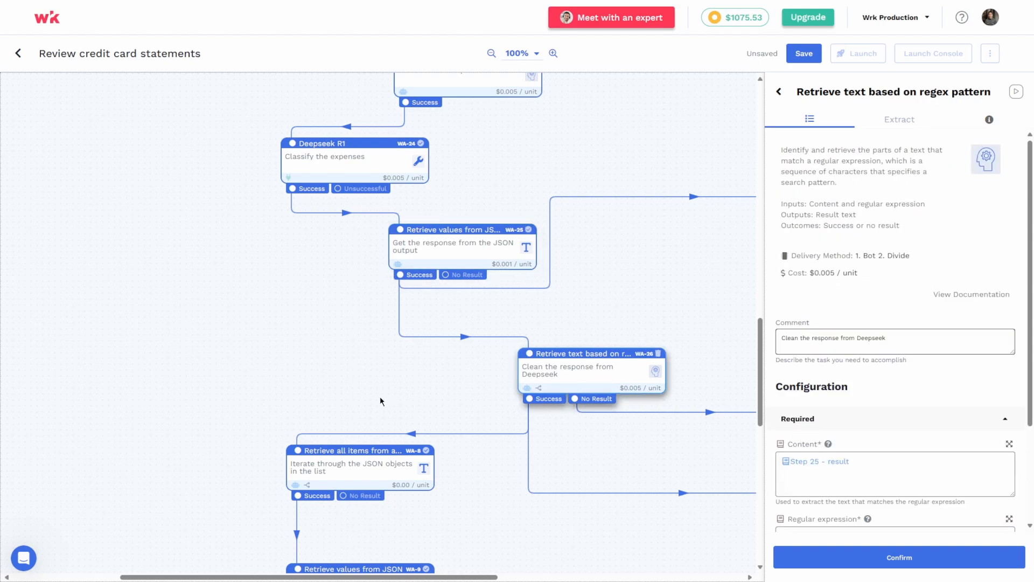
scroll(380, 396, "up", 10)
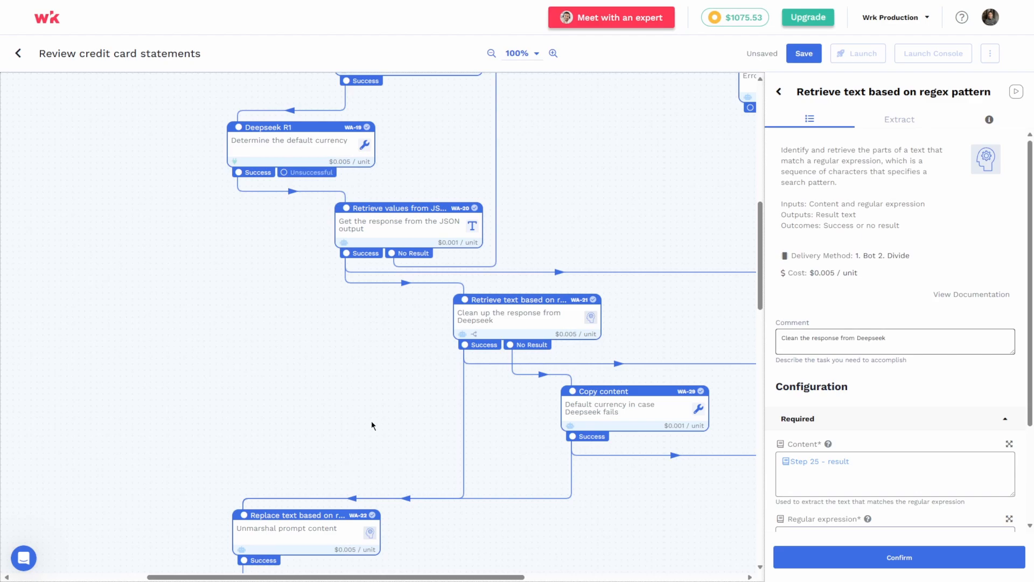
left_click(532, 326)
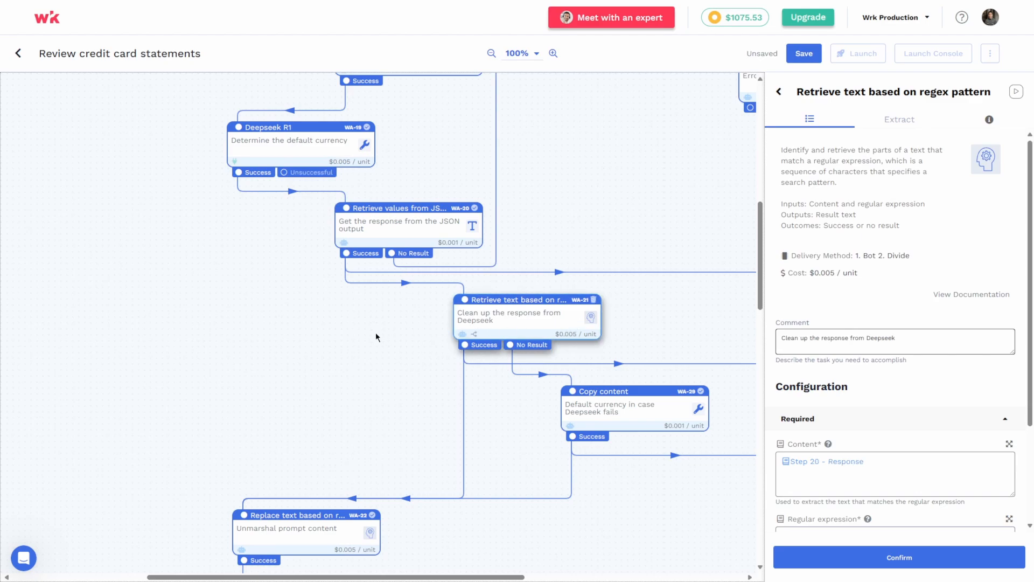
left_click(615, 405)
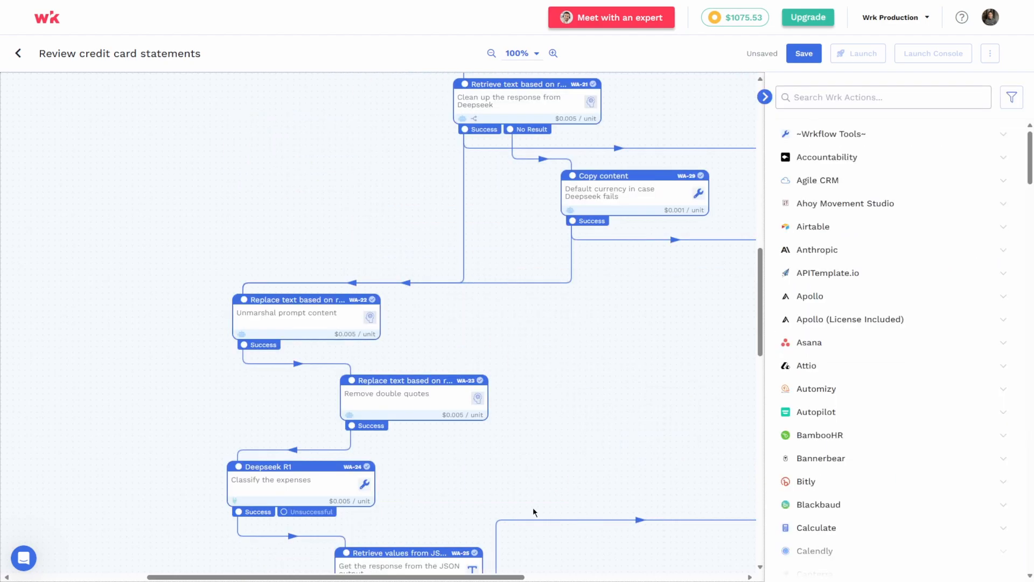
Launch the credit card statement workflow with the file 2022-07 RBC CAD 0652 DL.pdf as the statement
scroll(533, 508, "down", 2)
scroll(533, 512, "down", 7)
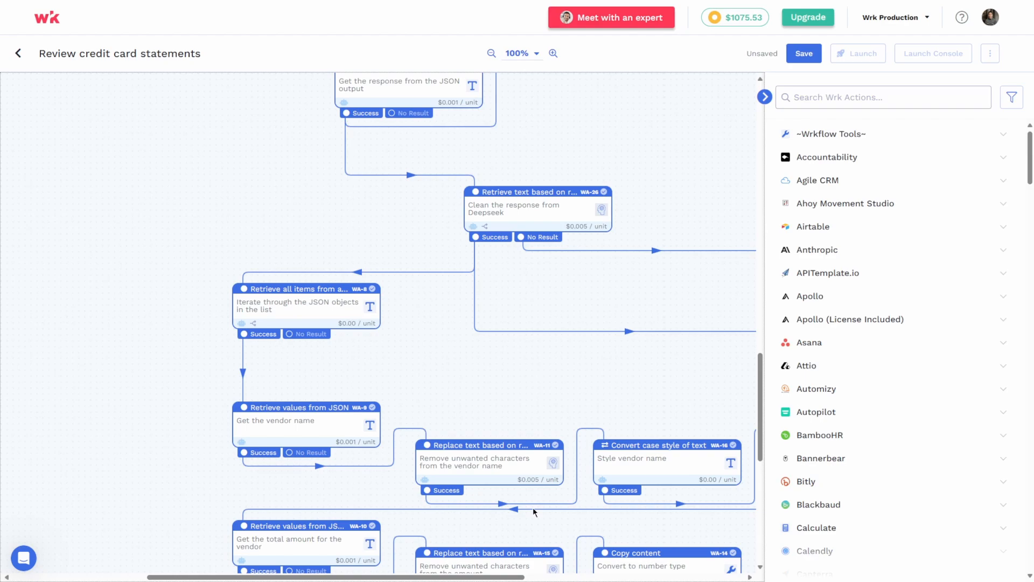
scroll(534, 509, "down", 3)
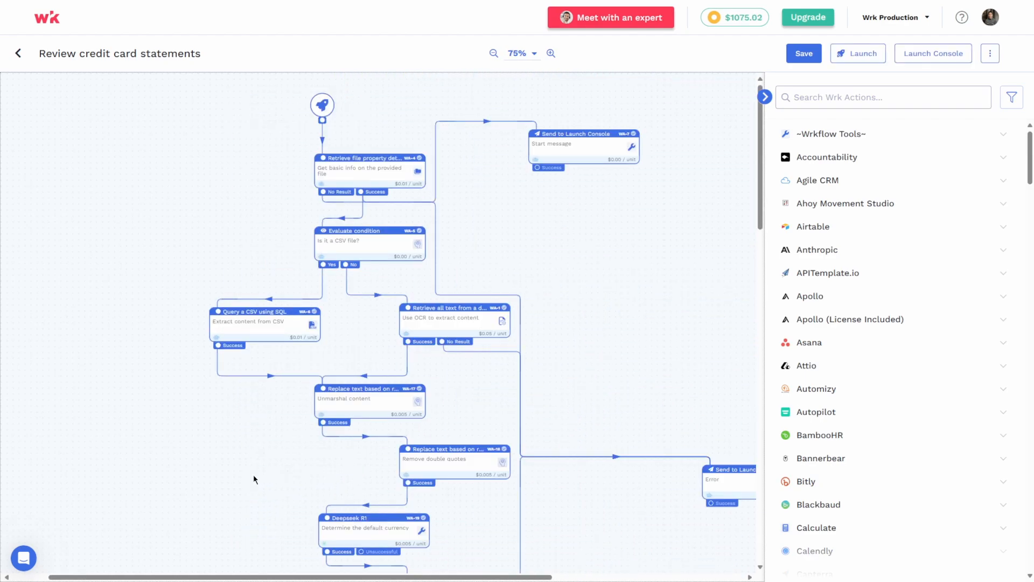
left_click(862, 52)
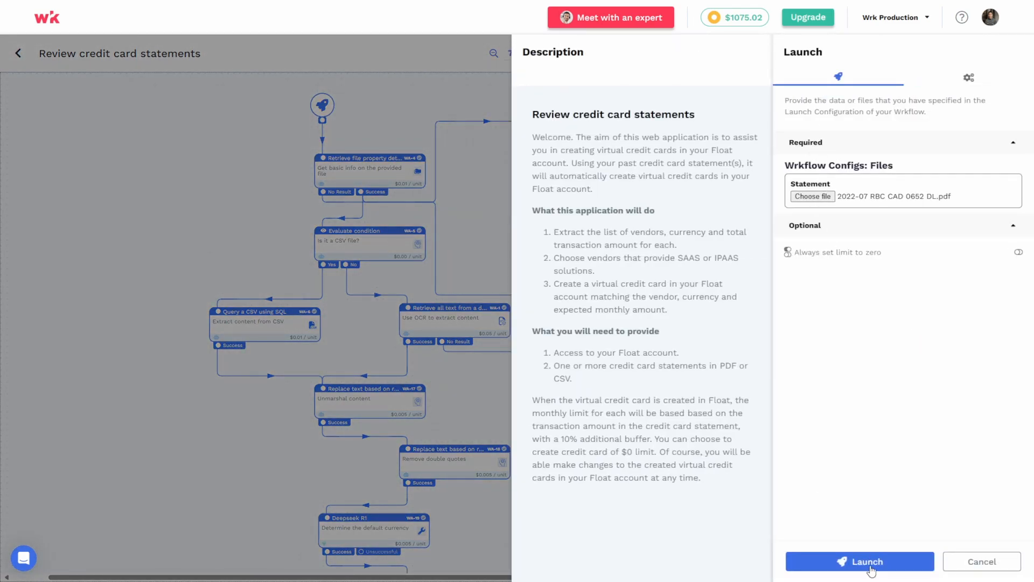
left_click(872, 569)
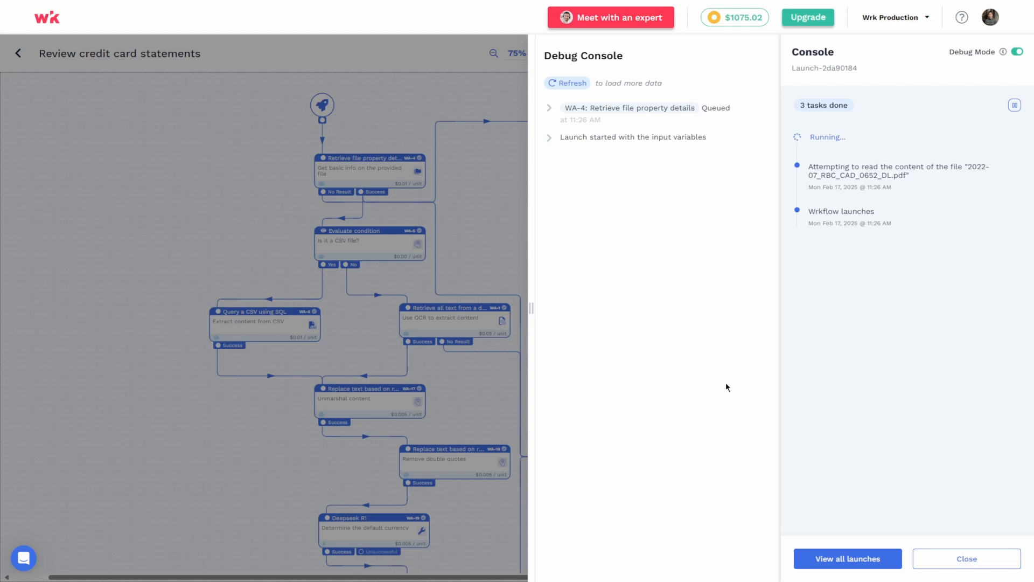
Refresh the debug log and examine the output of the WA-1 document text retrieval
left_click(567, 83)
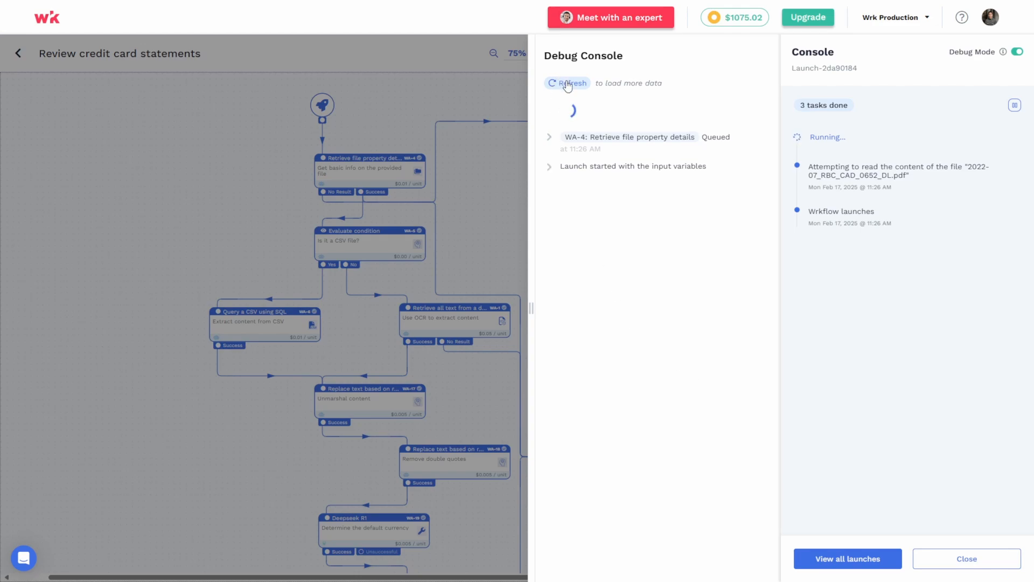
left_click(549, 140)
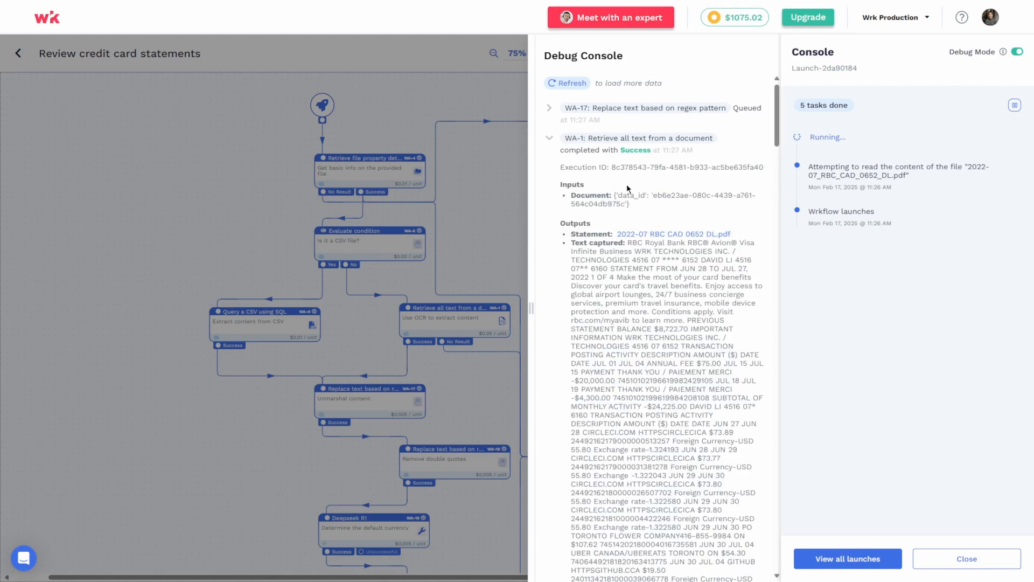
left_click(566, 86)
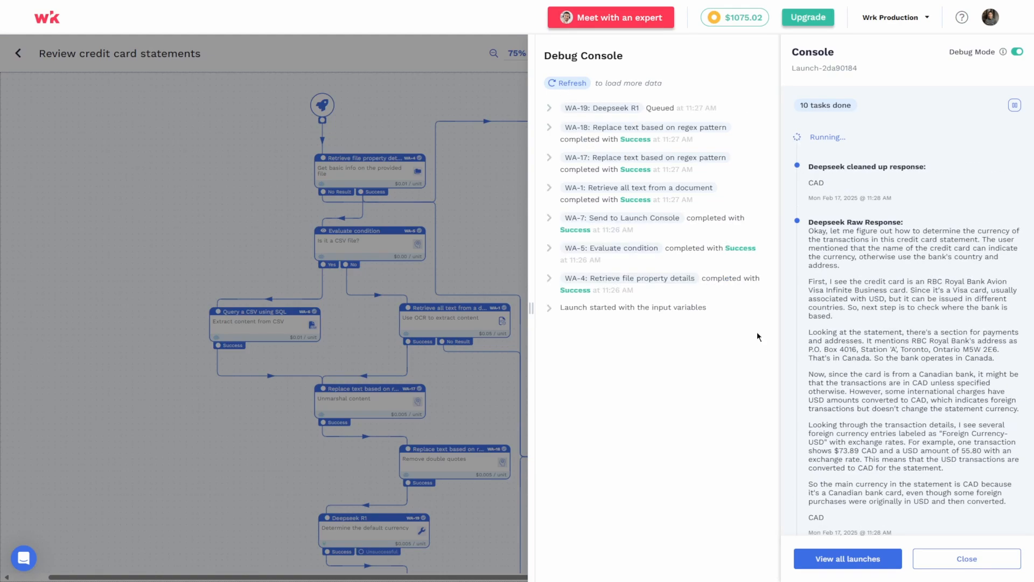
Read Deepseek's raw reasoning about the statement currency and highlight the currency in its cleaned-up response
scroll(865, 263, "down", 2)
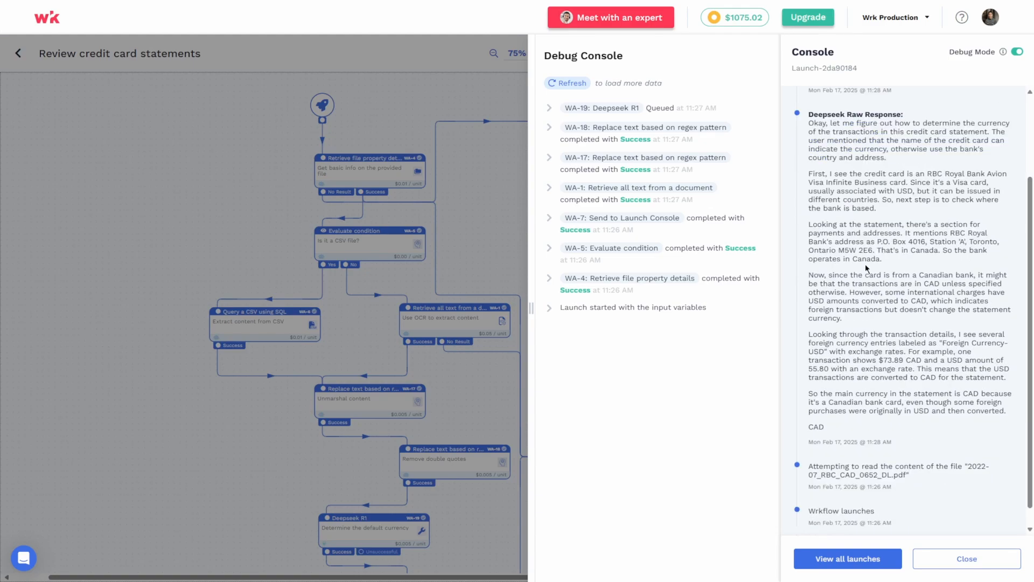
double_click(839, 426)
double_click(819, 183)
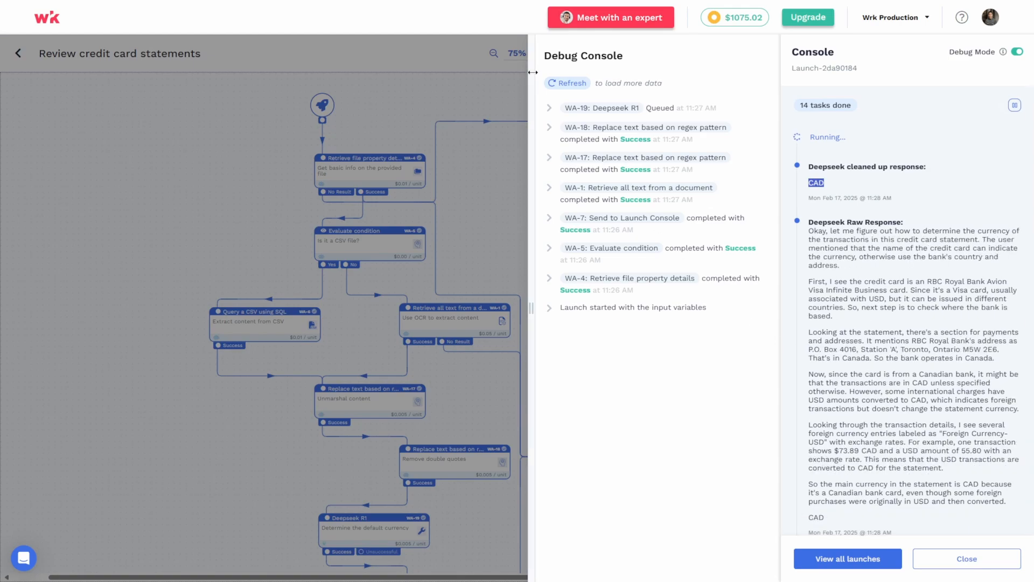
Refresh the debug log and read the raw Deepseek response through its parsed vendor JSON and notes
left_click(566, 84)
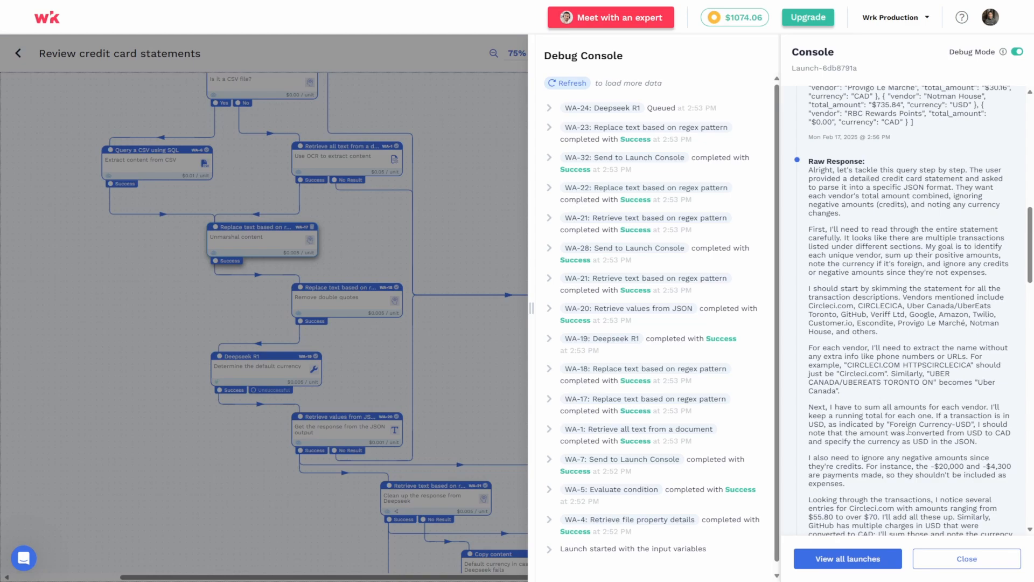
scroll(910, 429, "down", 7)
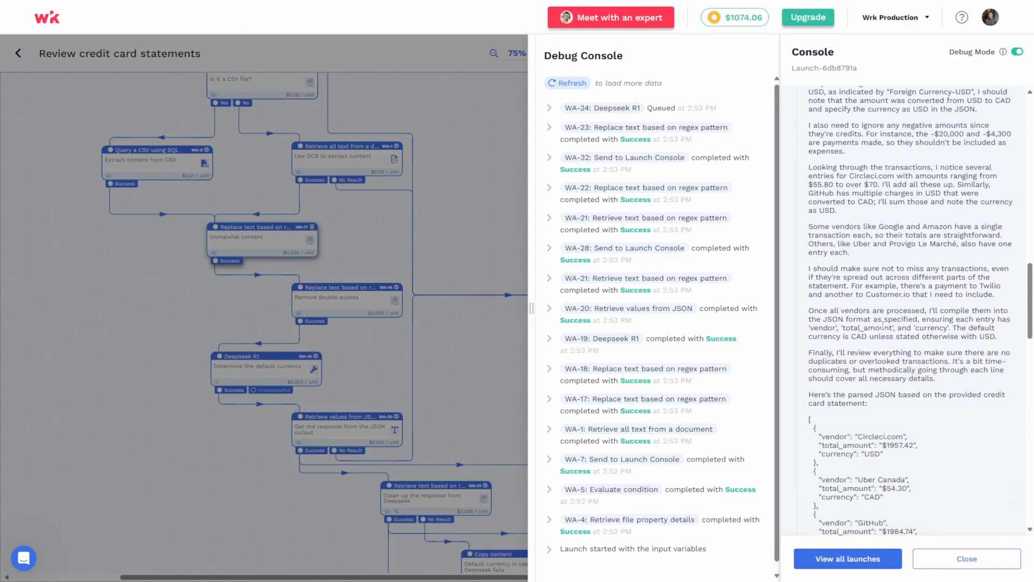
scroll(884, 325, "down", 4)
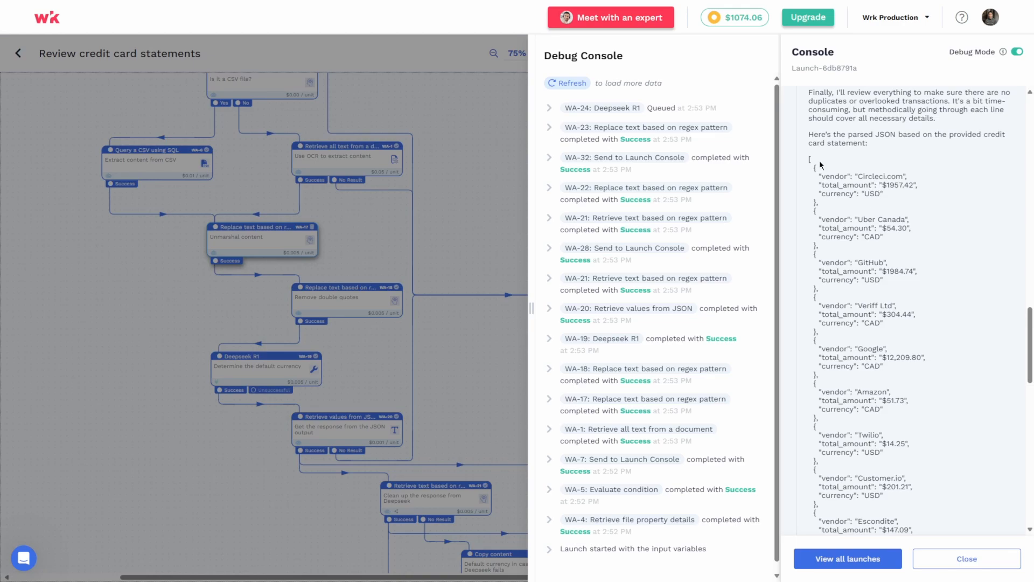
scroll(859, 240, "down", 5)
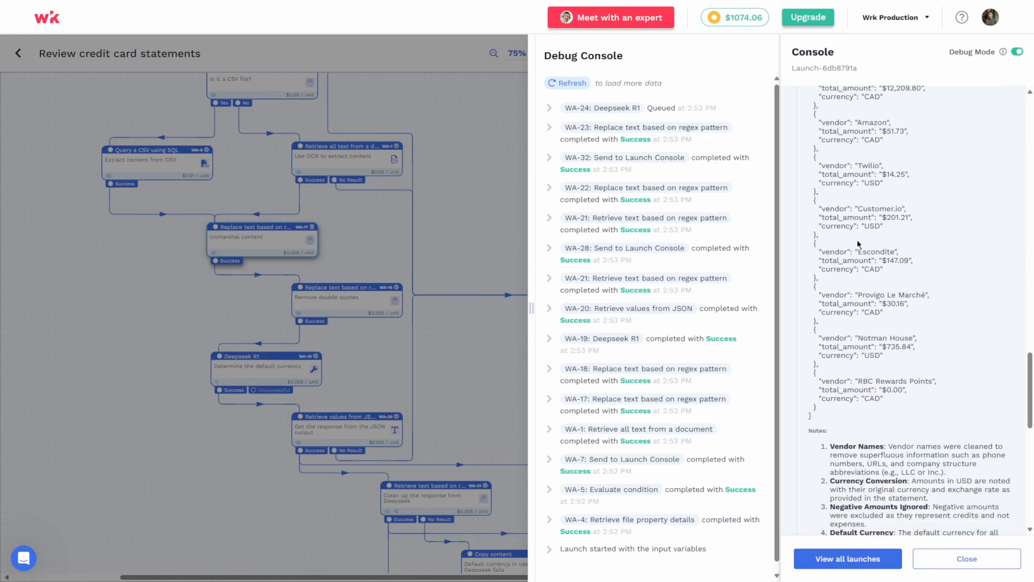
scroll(881, 280, "up", 2)
scroll(880, 312, "down", 2)
scroll(862, 419, "down", 2)
scroll(863, 419, "down", 1)
Highlight the JSON in the cleaned-up response and check the vendor, amount and currency entries logged for the launch
scroll(933, 401, "up", 10)
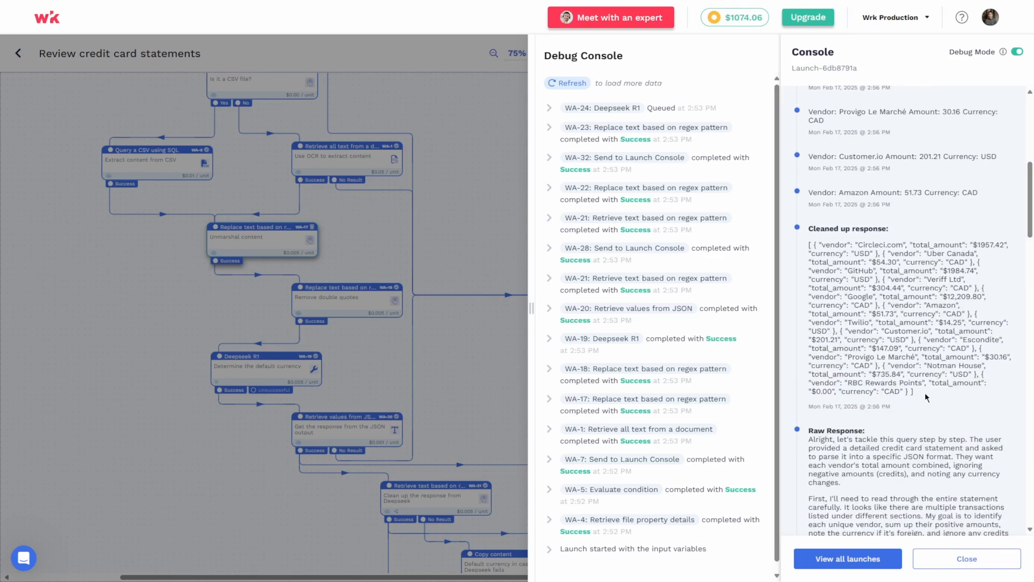
left_click_drag(810, 246, 921, 396)
left_click(925, 442)
scroll(932, 444, "up", 4)
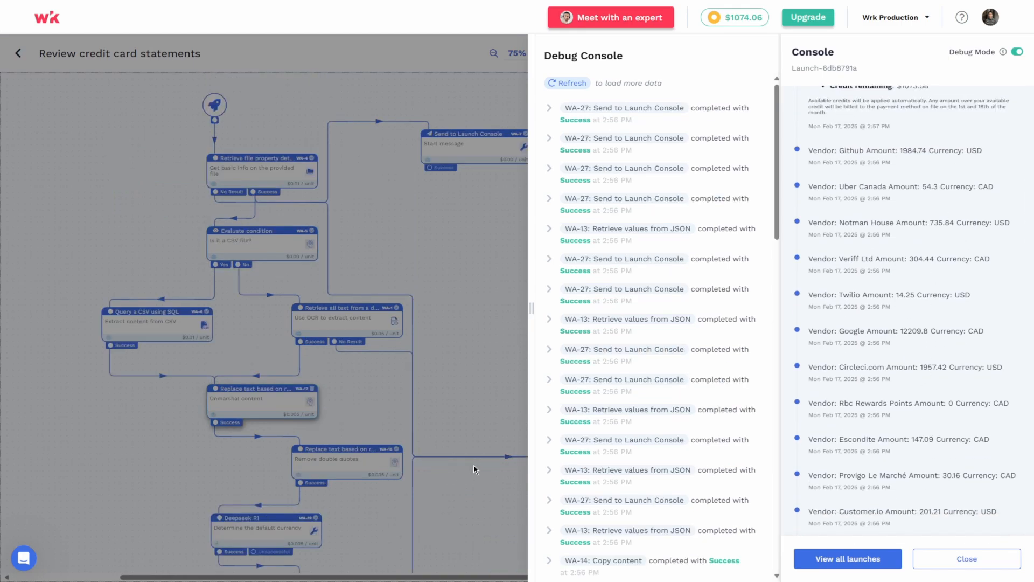
Close the launch console and launch the workflow again with cibc.csv as the statement
left_click(967, 559)
left_click(864, 57)
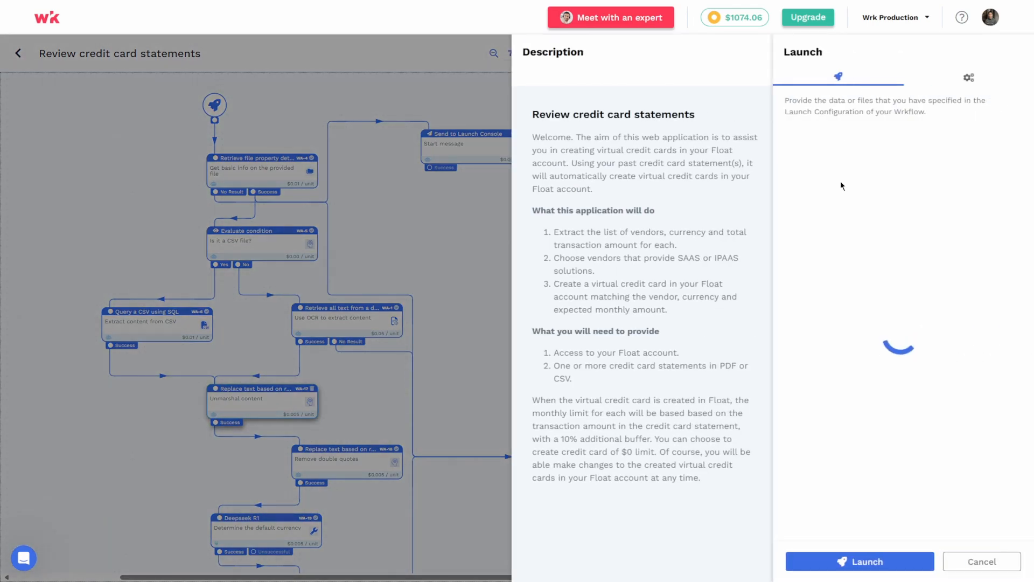
left_click(850, 563)
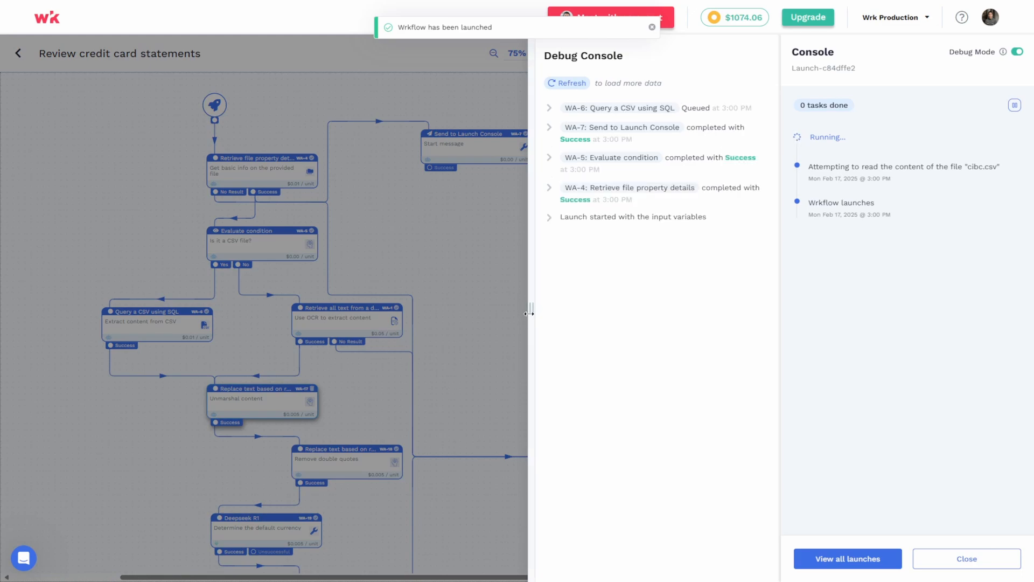
Widen the debug console, read Deepseek's raw response for the CSV launch, and highlight the message about the default currency
left_click_drag(531, 309, 350, 315)
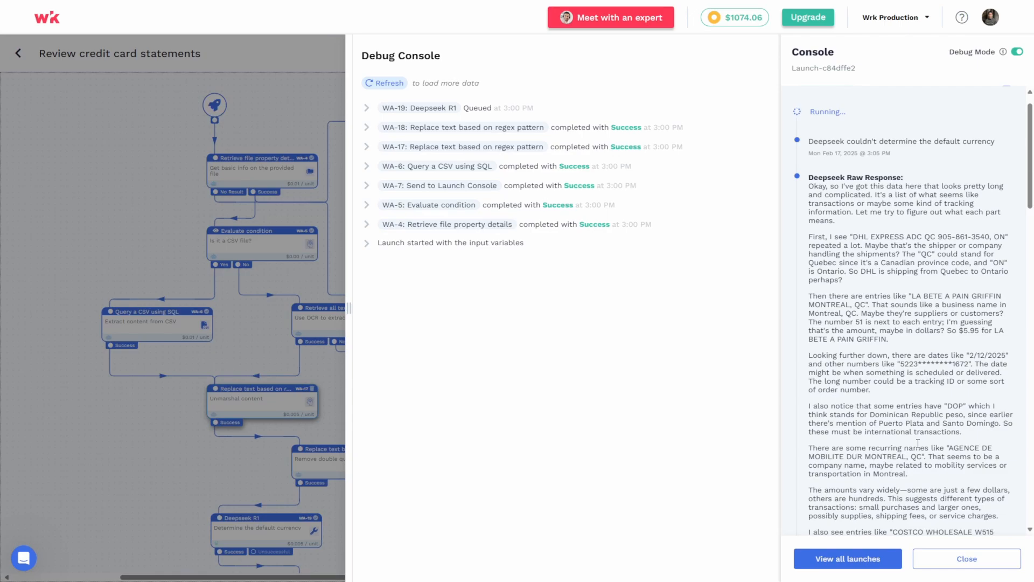
scroll(920, 408, "down", 12)
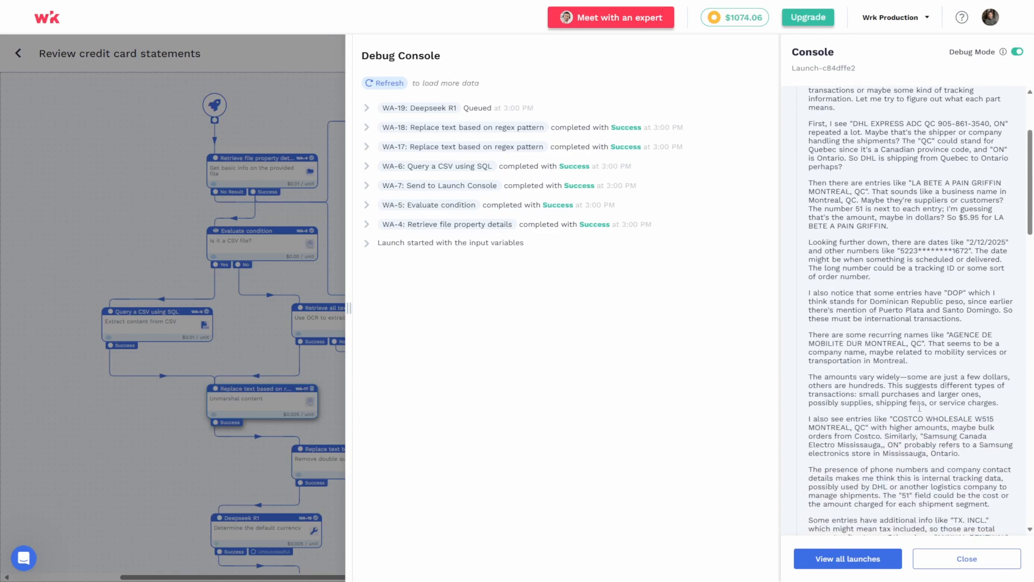
scroll(918, 409, "down", 5)
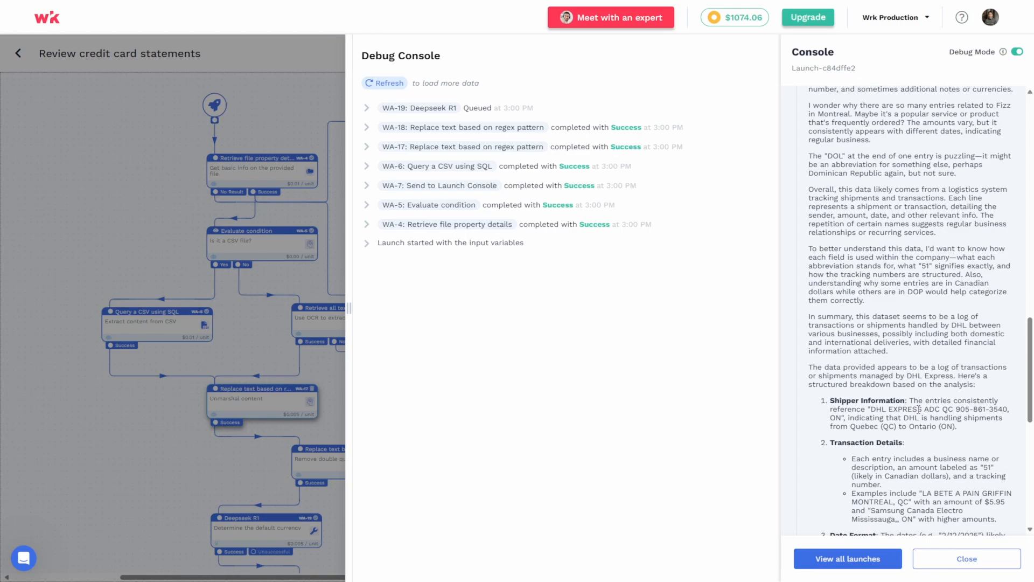
scroll(920, 410, "down", 6)
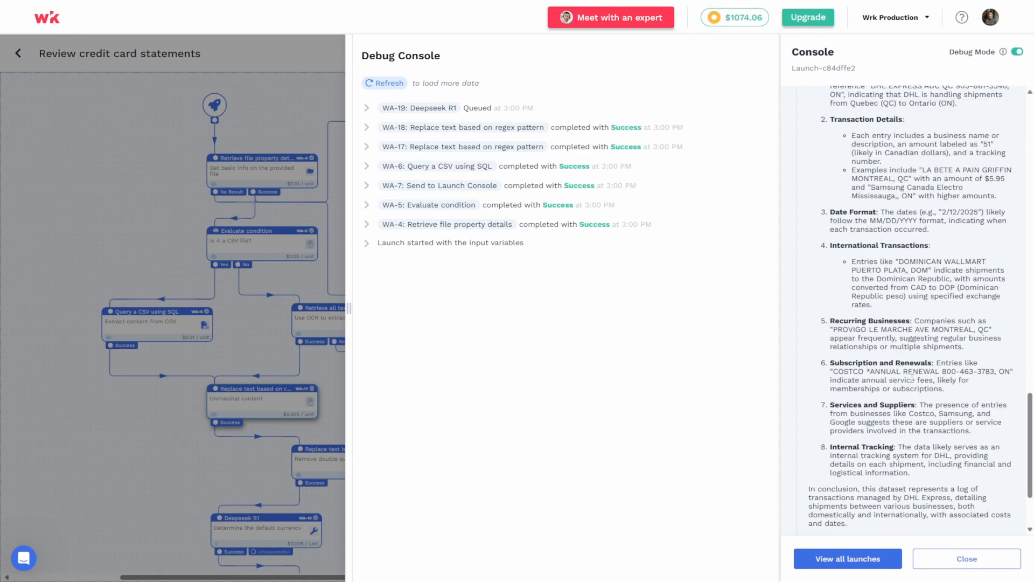
scroll(911, 377, "down", 1)
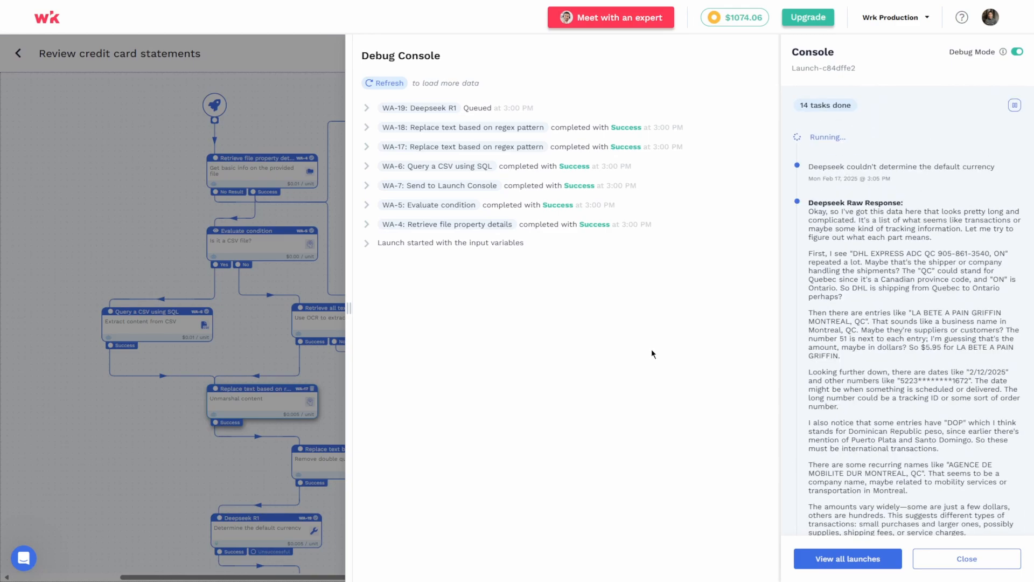
left_click_drag(995, 168, 808, 168)
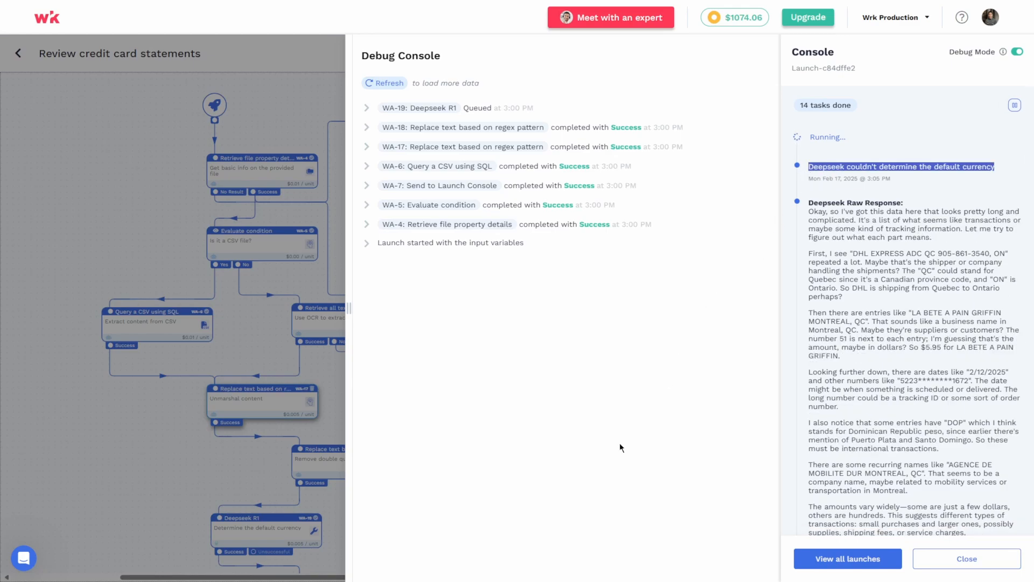
Close the launch console, deselect the open action, and browse the available Wrk Actions and the workflow
left_click(952, 563)
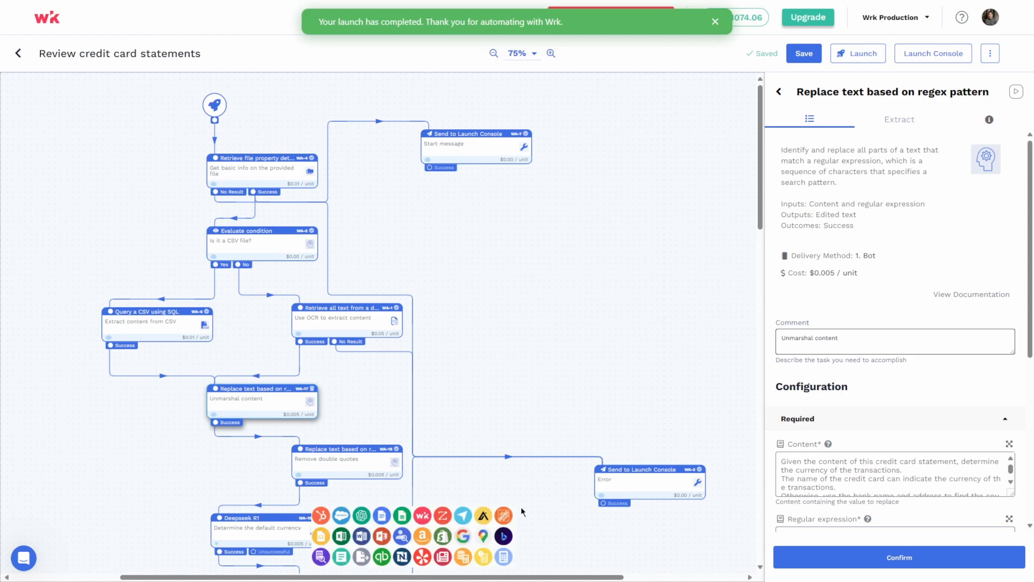
left_click(541, 449)
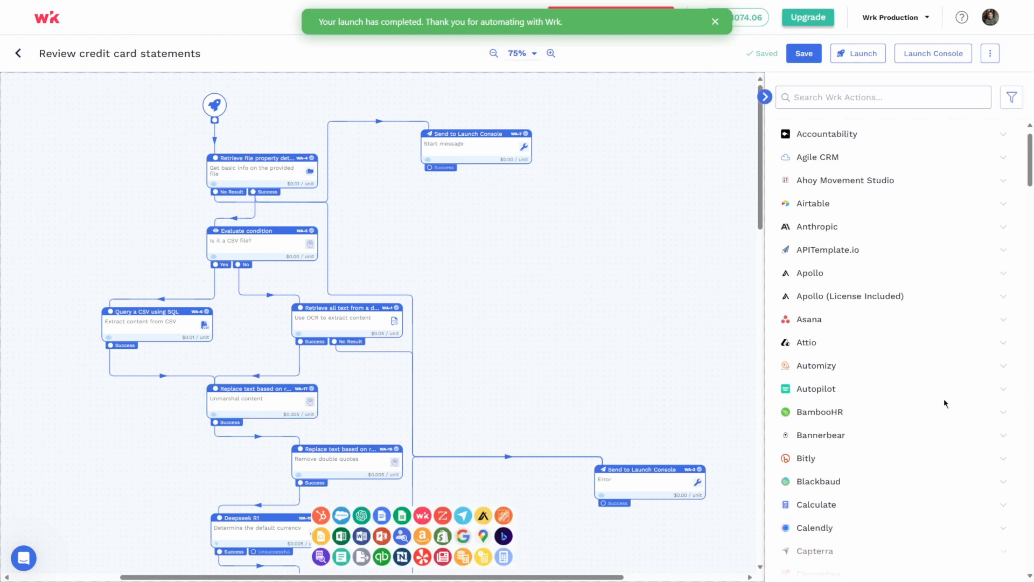
scroll(944, 403, "down", 4)
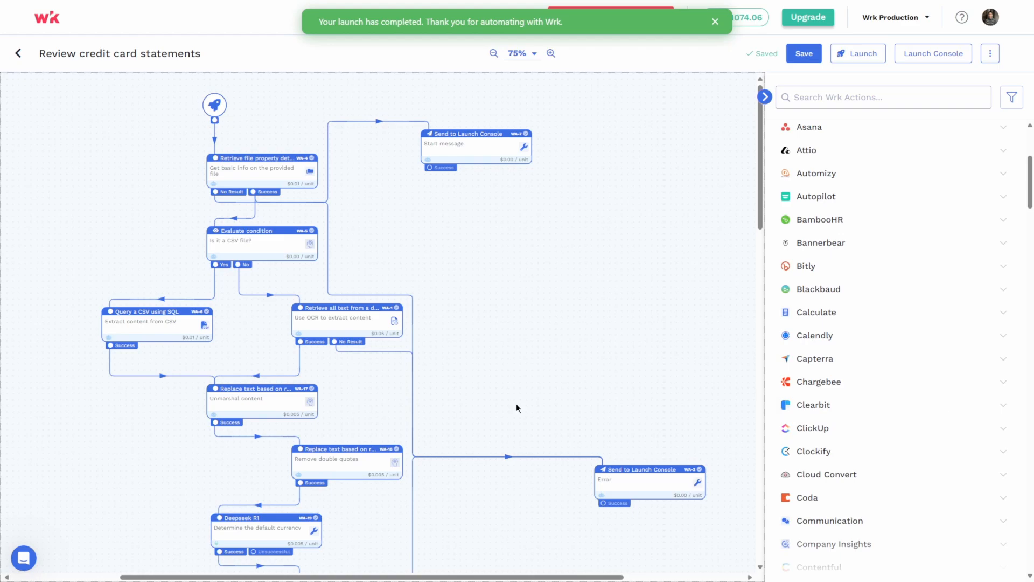
scroll(548, 396, "down", 2)
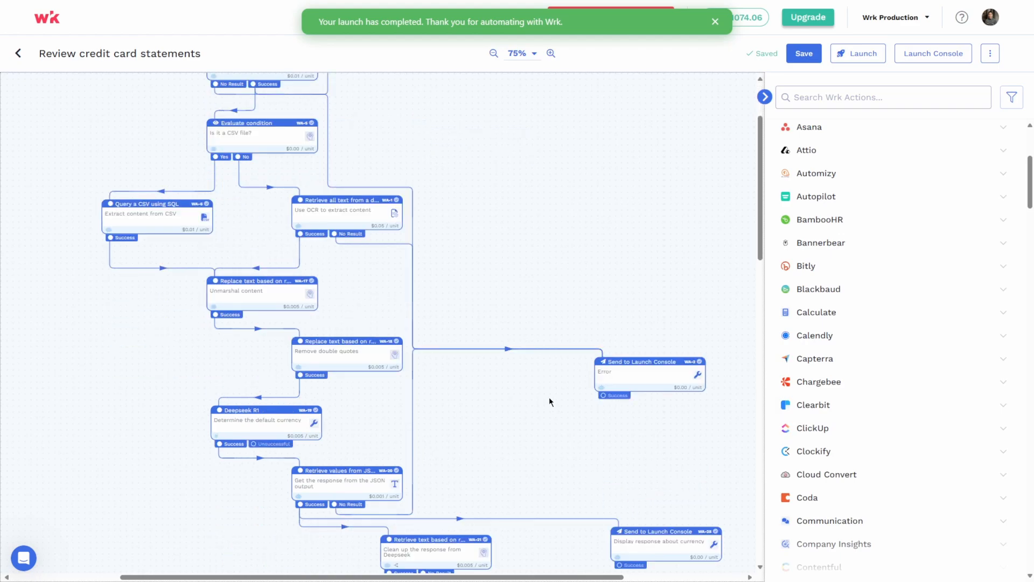